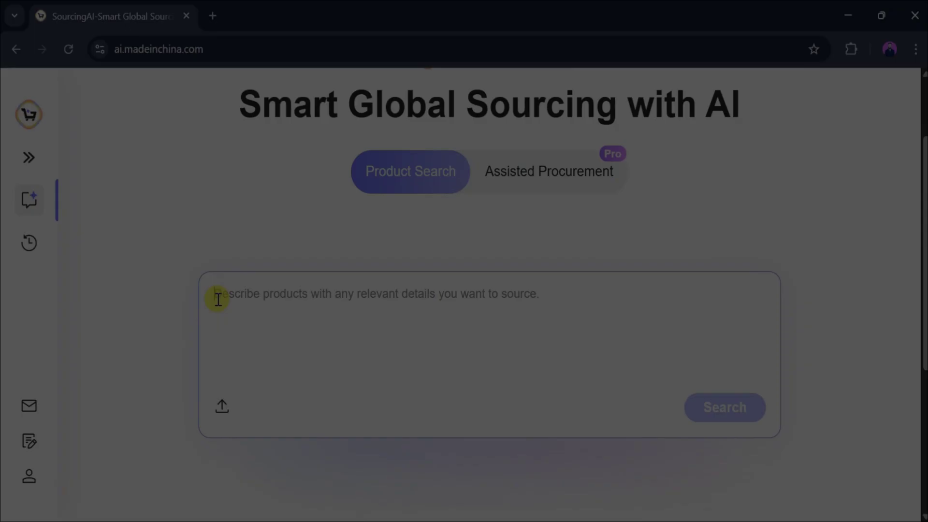
Step: Search SourcingAI for products for students aged 15–25 on a $20 budget
scroll(218, 297, down, 3)
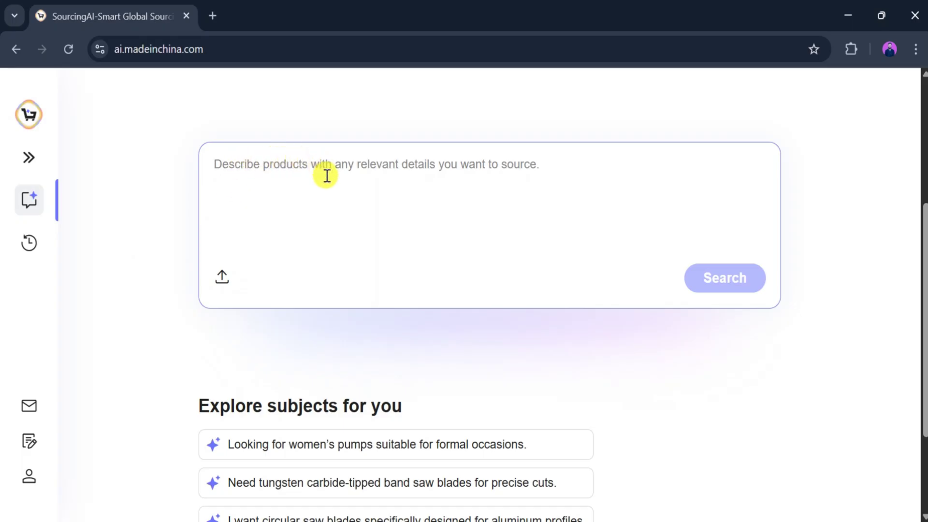
scroll(326, 175, down, 2)
scroll(326, 176, up, 7)
click(259, 400)
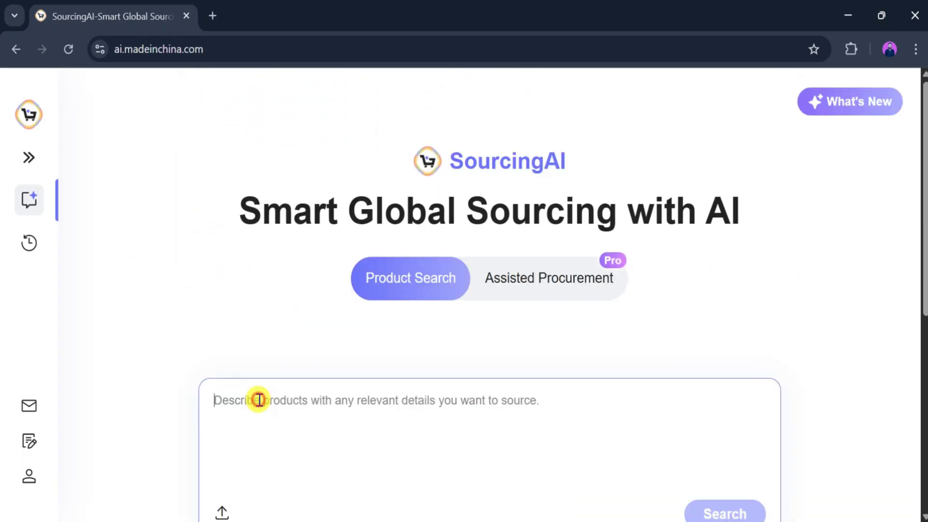
text(I am a seller, and I'm looking for products suitable for students aged 15 to 25. My budget is $20 per item.)
scroll(259, 400, down, 1)
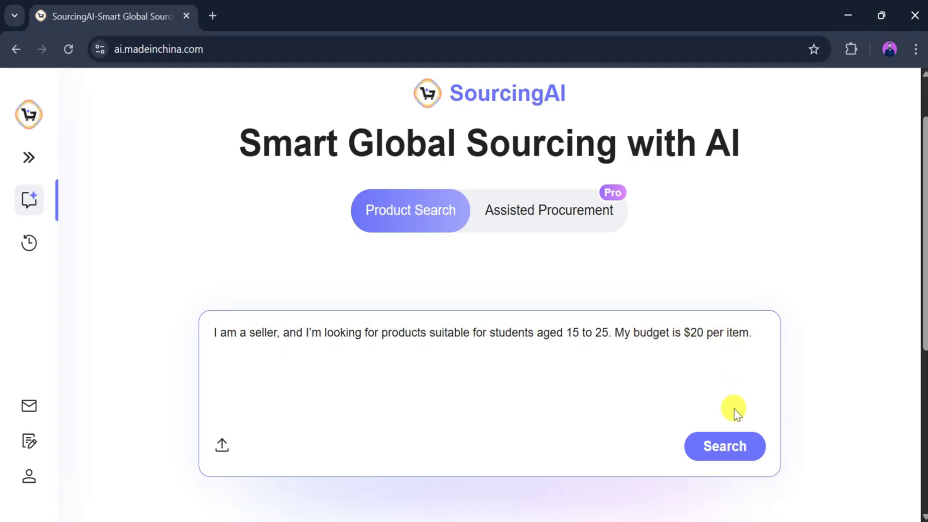
click(724, 446)
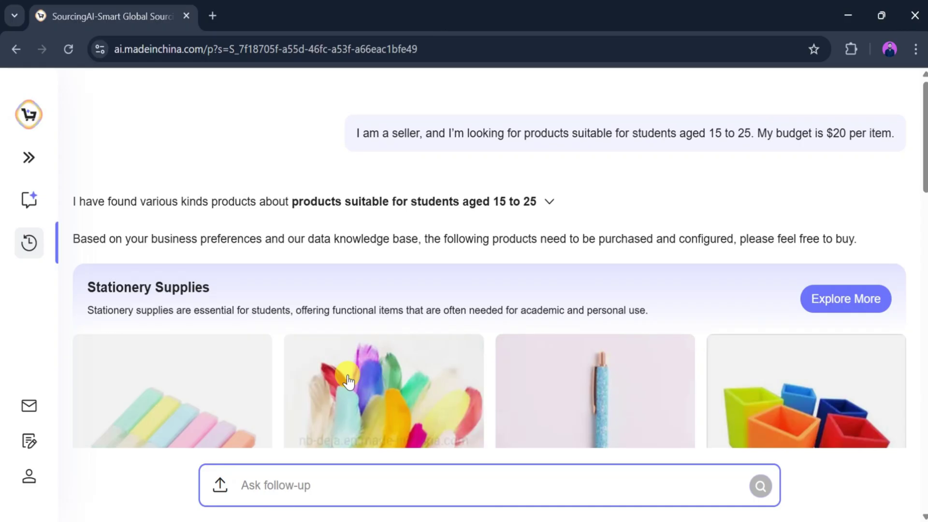
scroll(161, 299, down, 2)
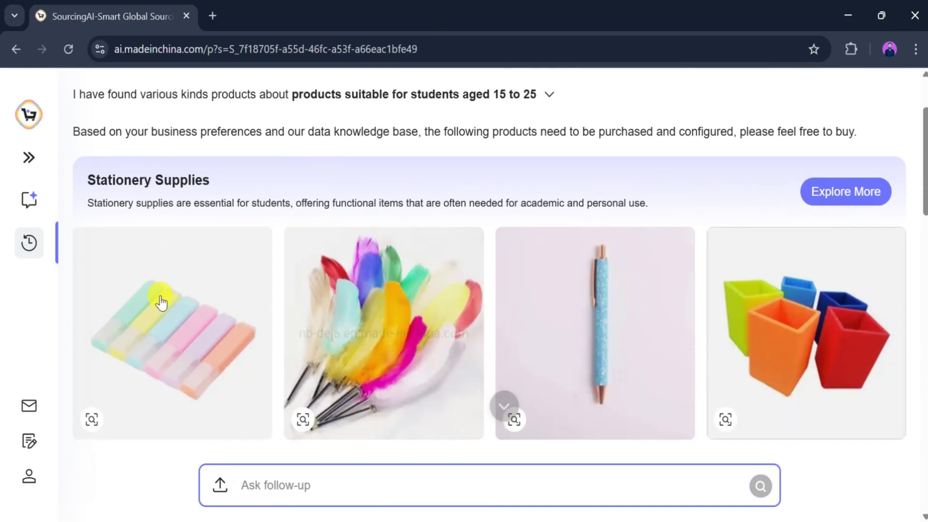
scroll(306, 253, down, 2)
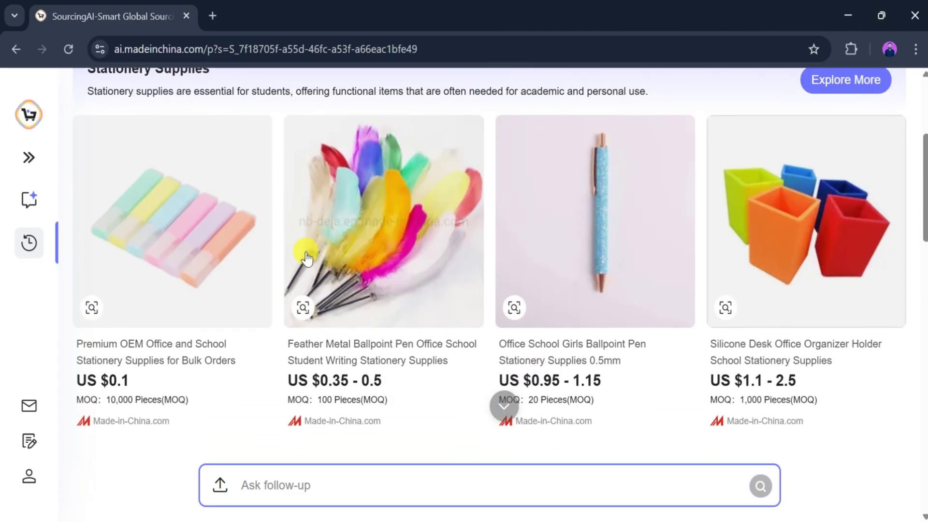
scroll(270, 320, down, 1)
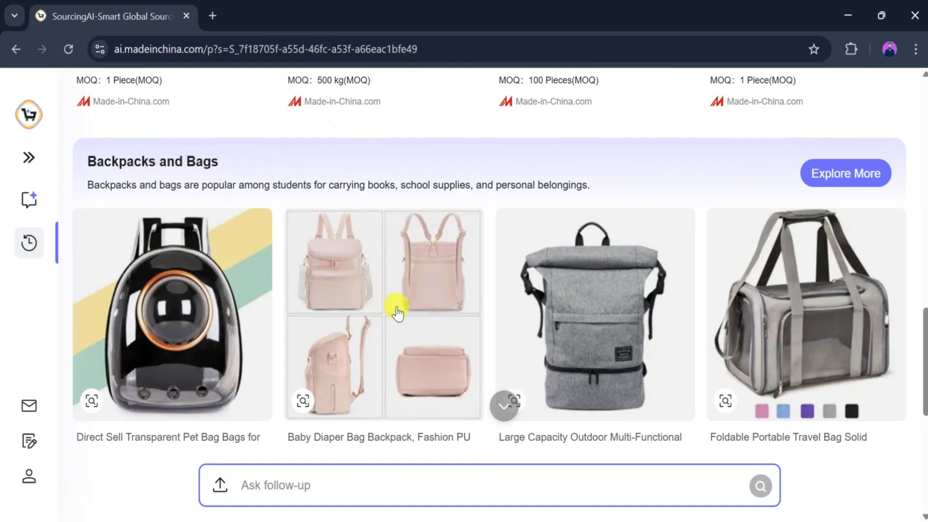
scroll(645, 312, down, 2)
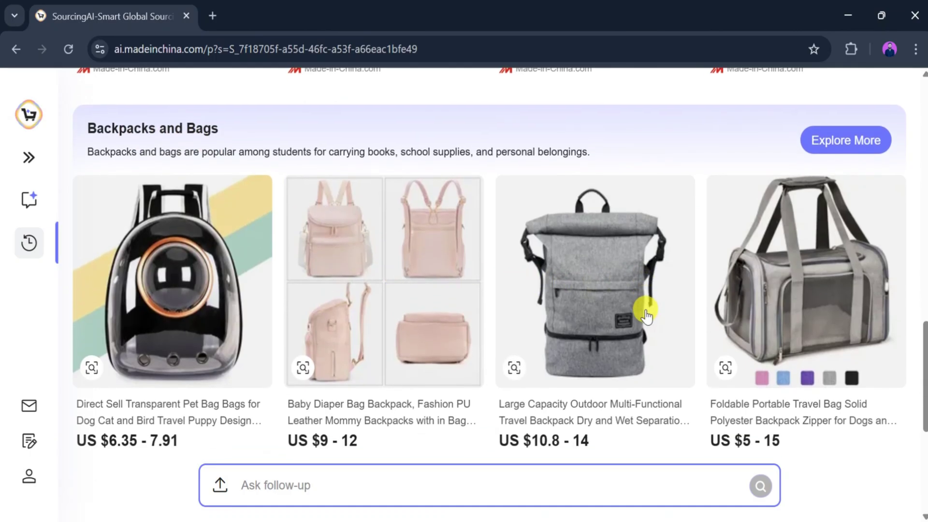
scroll(607, 301, down, 1)
scroll(608, 300, down, 5)
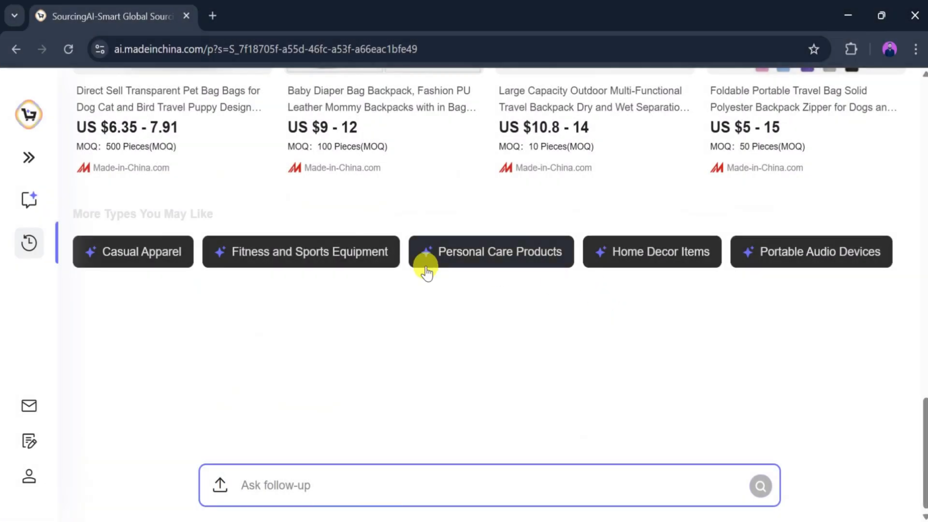
Step: Run the Fitness and Sports Equipment follow-up search and open the Ttcz Hex Rubber Dumbbells listing
click(328, 261)
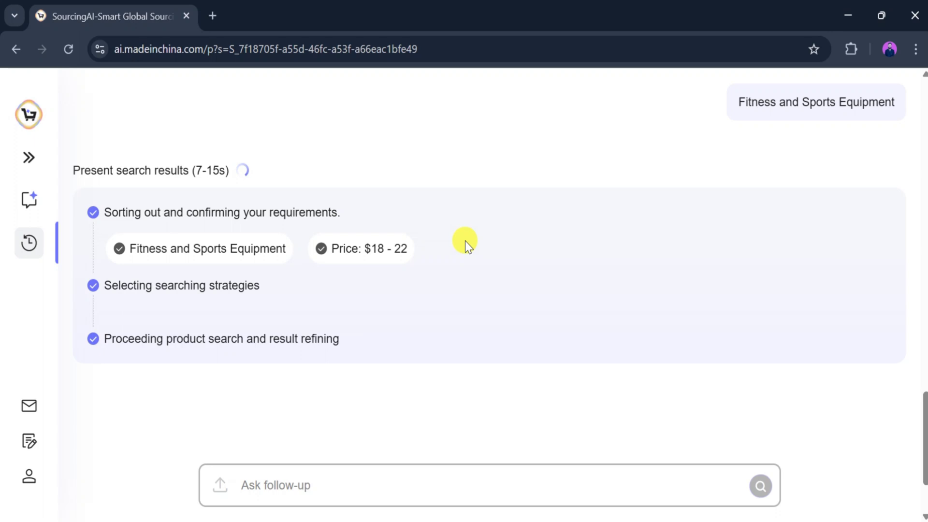
scroll(207, 255, down, 15)
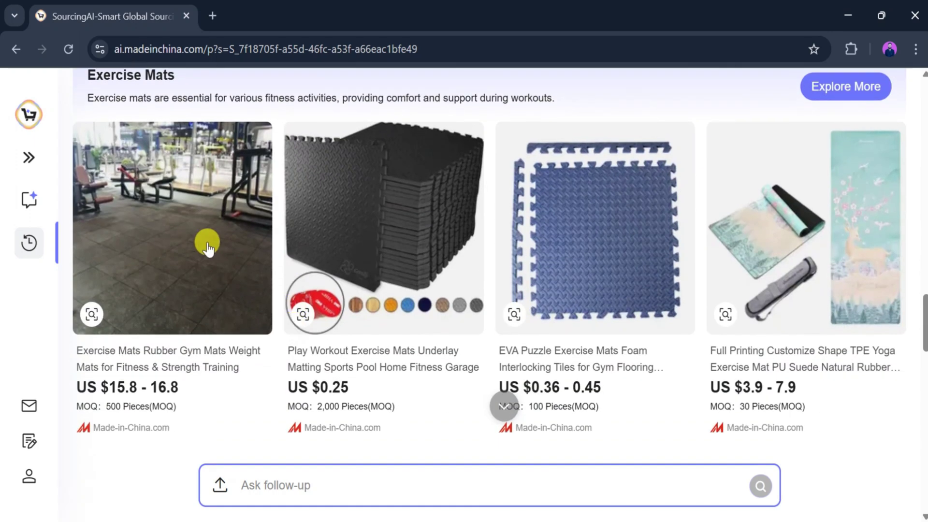
scroll(434, 306, down, 8)
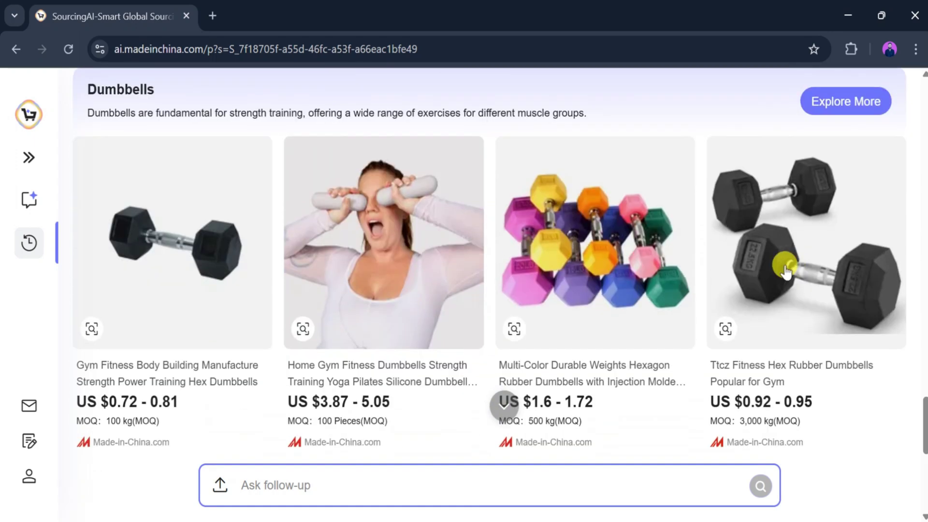
click(805, 245)
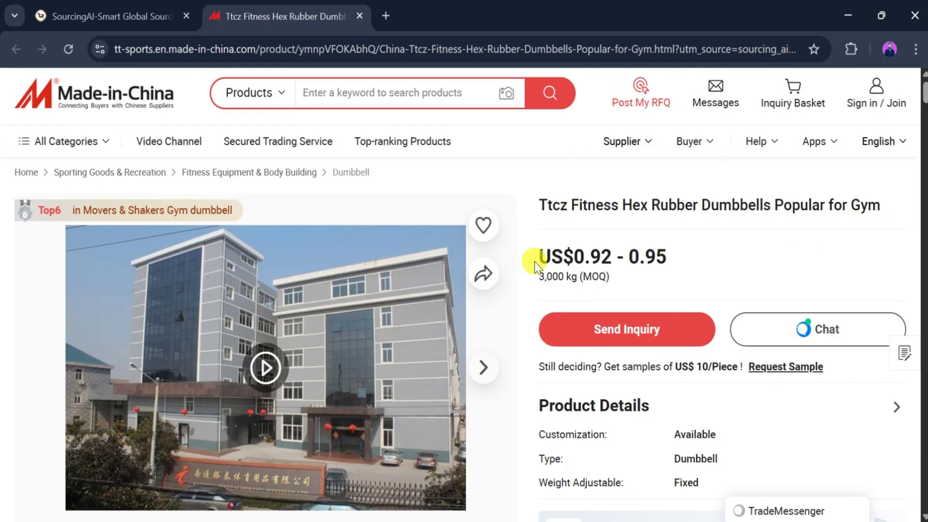
Step: Browse the Ttcz dumbbell photos and the listing's Basic Info, including model TDB1015
scroll(532, 261, down, 3)
scroll(536, 266, down, 2)
click(159, 446)
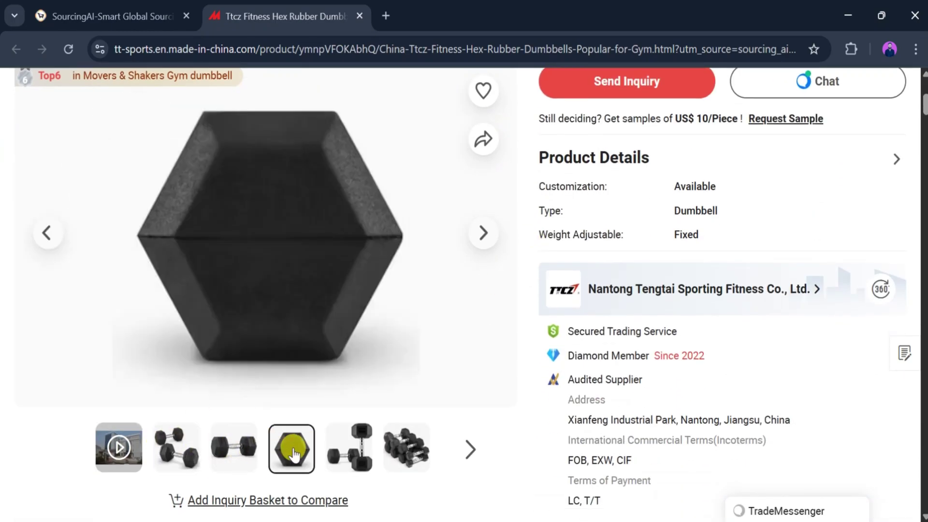
scroll(530, 379, up, 3)
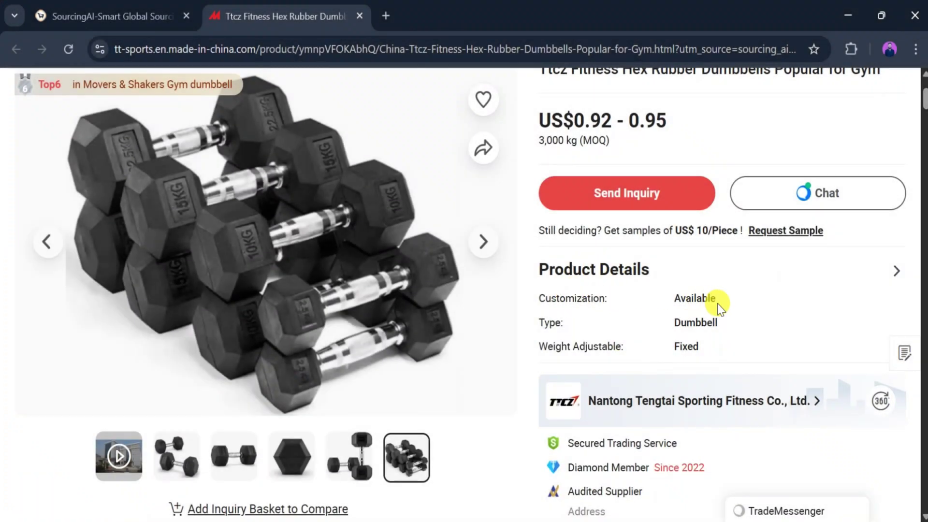
scroll(589, 329, down, 2)
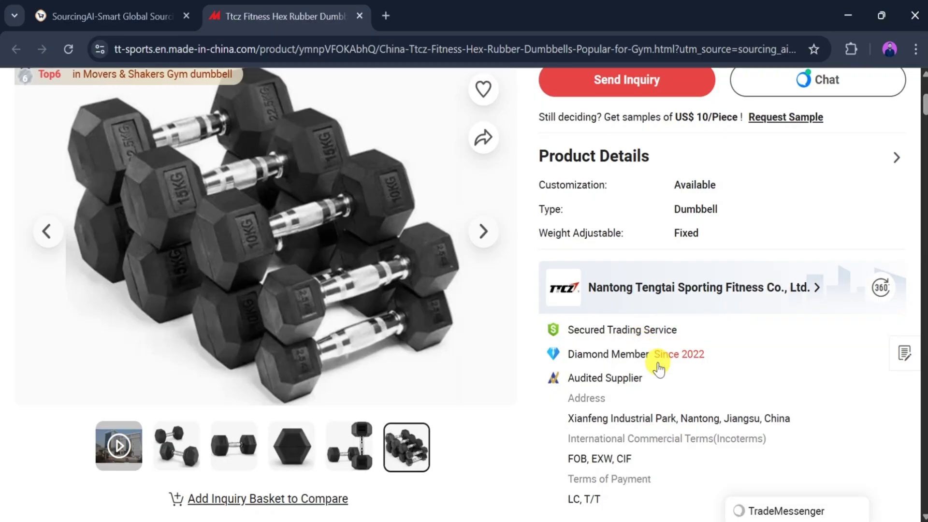
scroll(657, 367, down, 5)
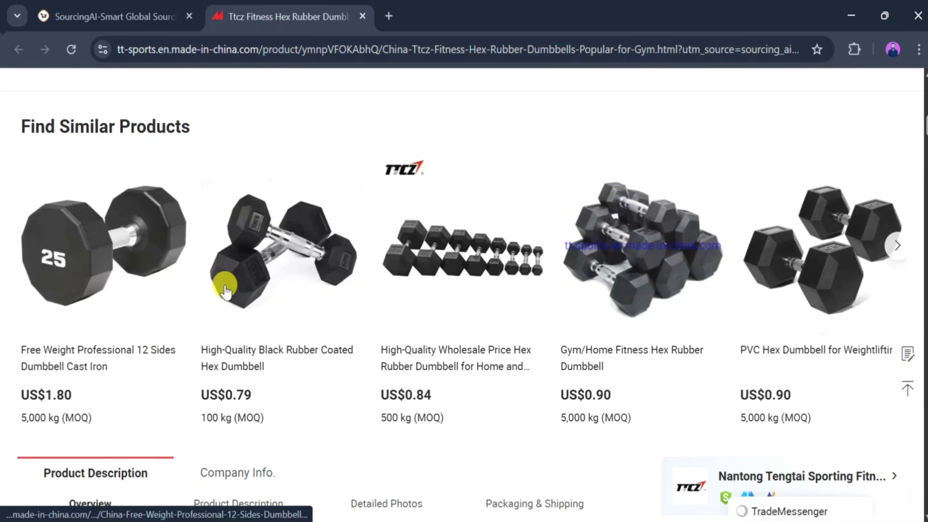
scroll(421, 286, down, 7)
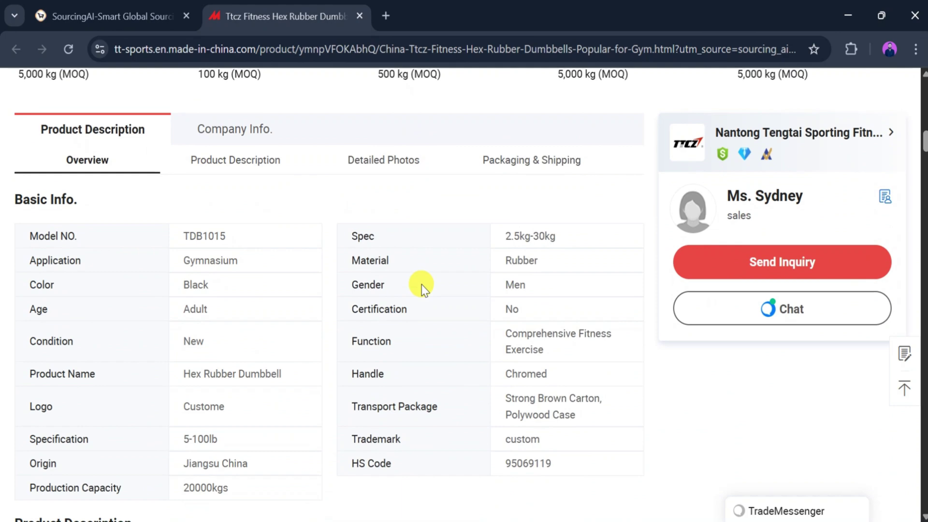
scroll(111, 239, down, 5)
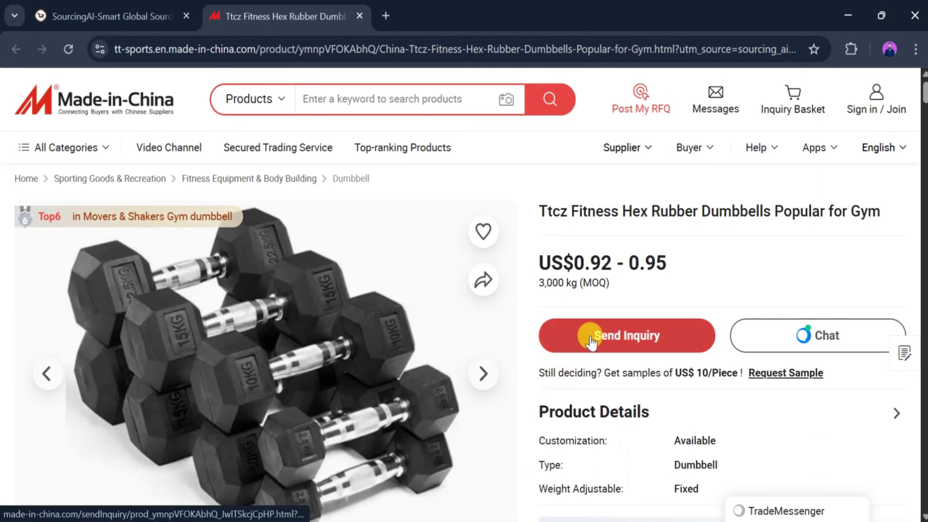
Step: Begin a dumbbell inquiry form, filling in order quantity, message and e-mail fields
click(591, 339)
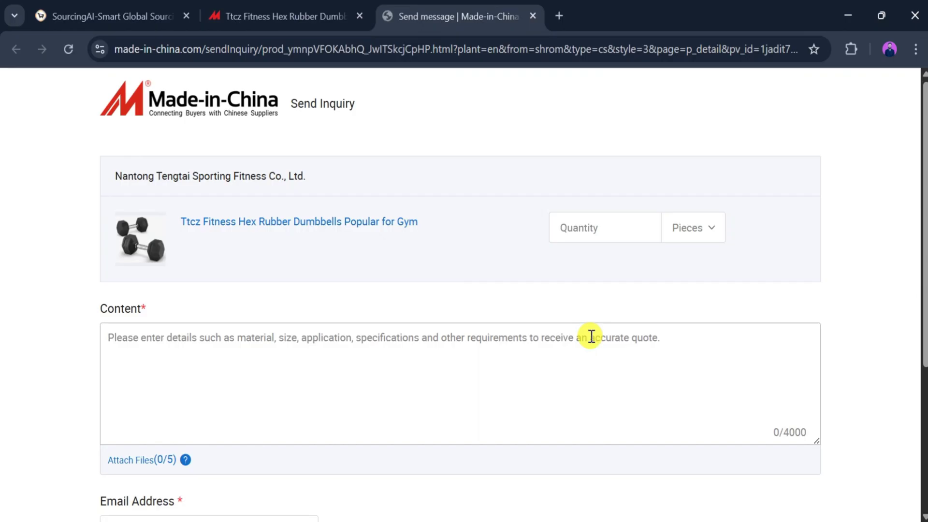
click(591, 233)
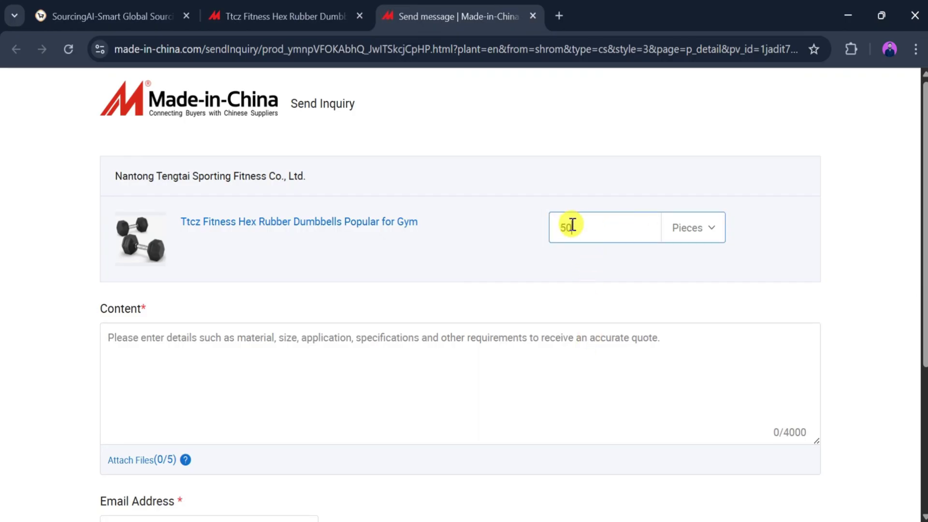
click(167, 337)
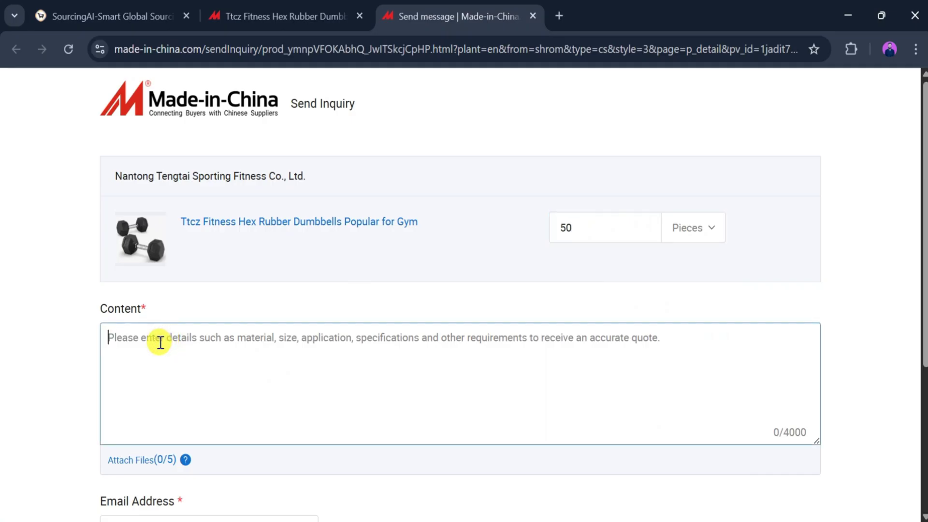
scroll(160, 342, down, 5)
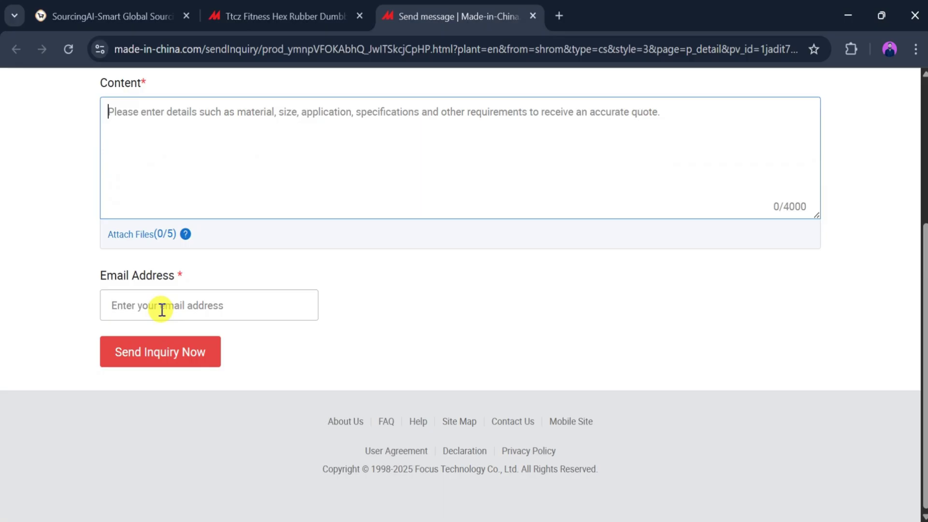
click(162, 309)
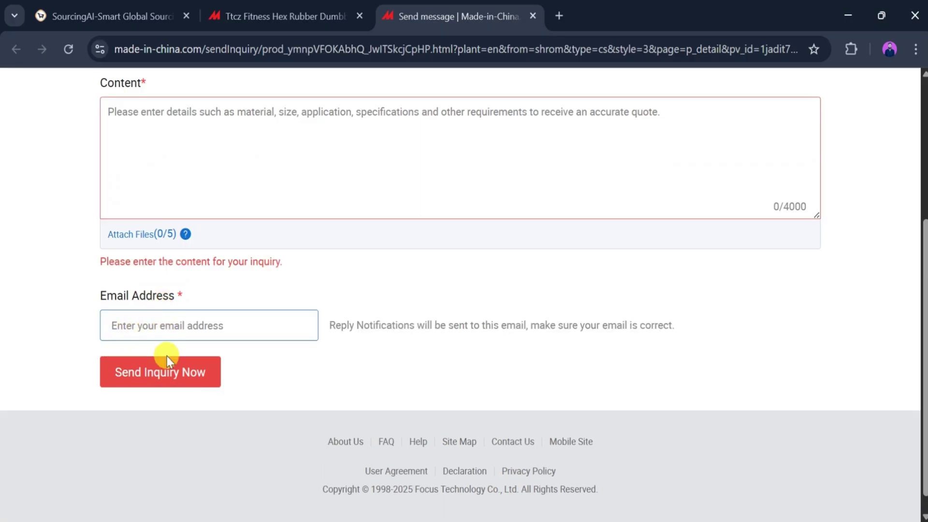
Step: Open and close the supplier chat on the dumbbell page, then return to SourcingAI results
key(ctrl+shift+Tab)
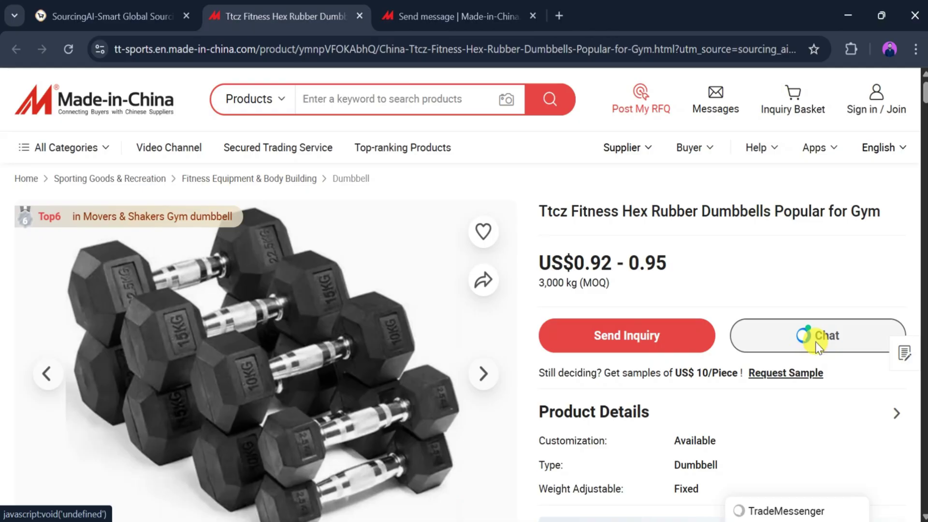
click(816, 342)
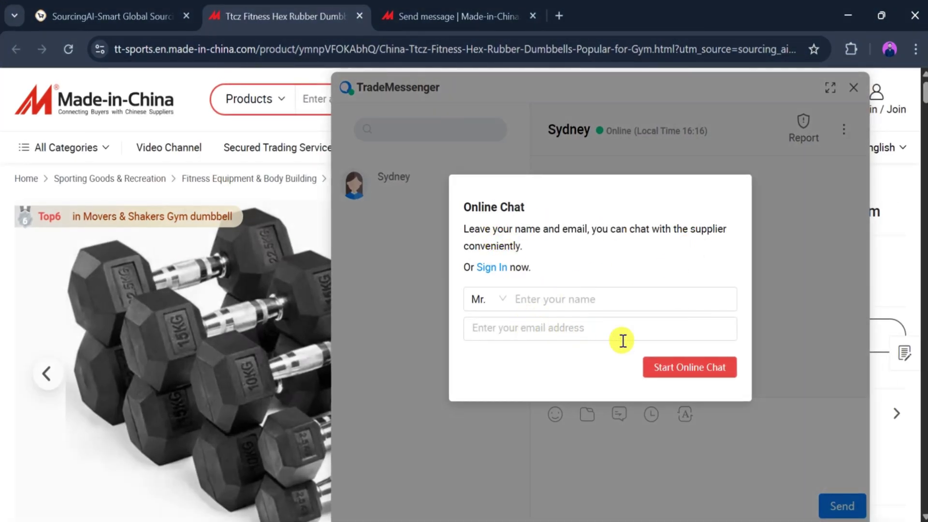
click(853, 91)
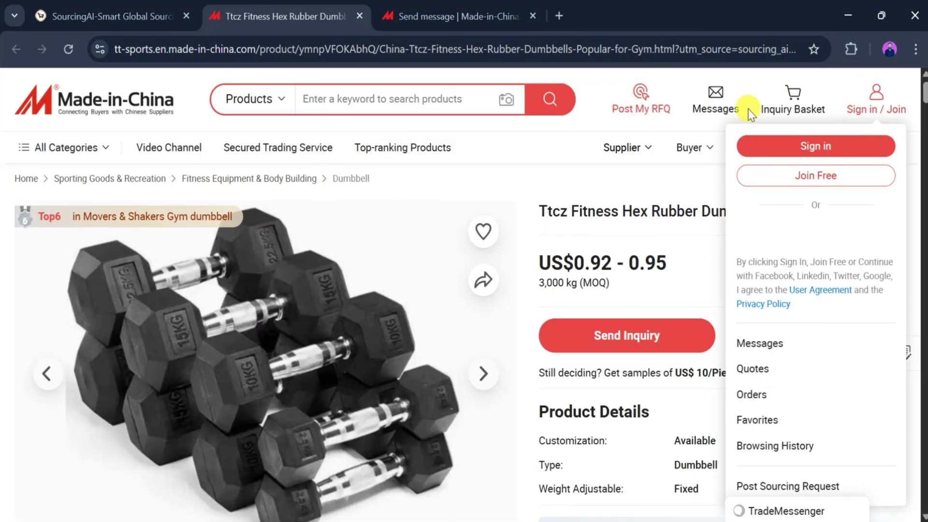
key(ctrl+shift+Tab)
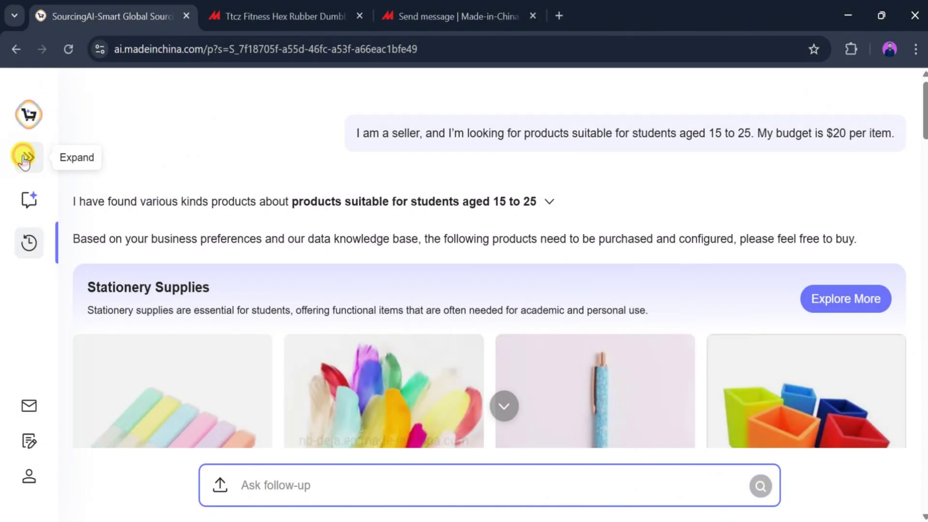
Step: Start a new demand and run an image search with the white electric bike photo
click(24, 157)
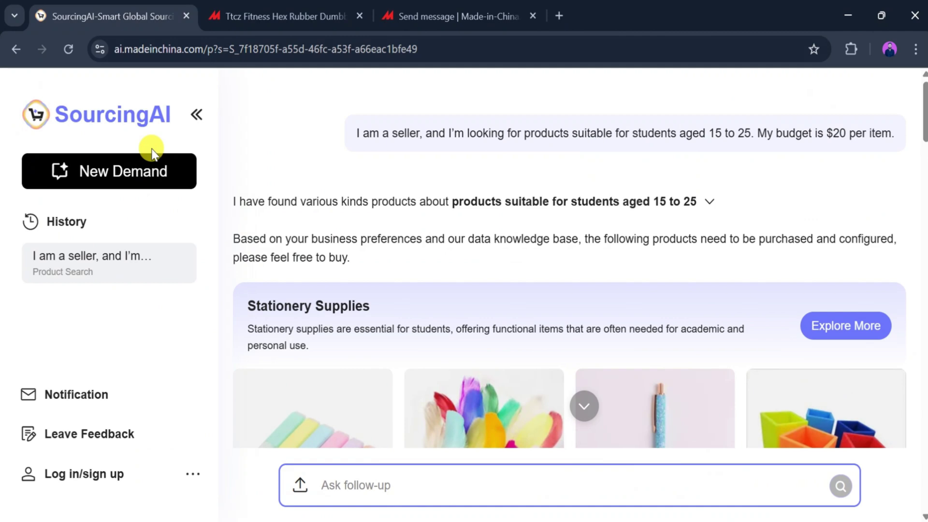
click(114, 180)
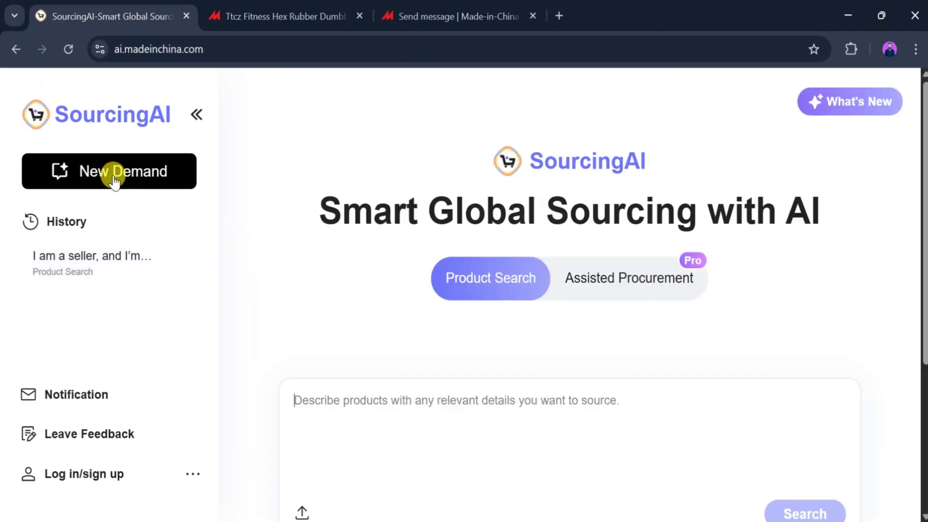
scroll(443, 329, down, 1)
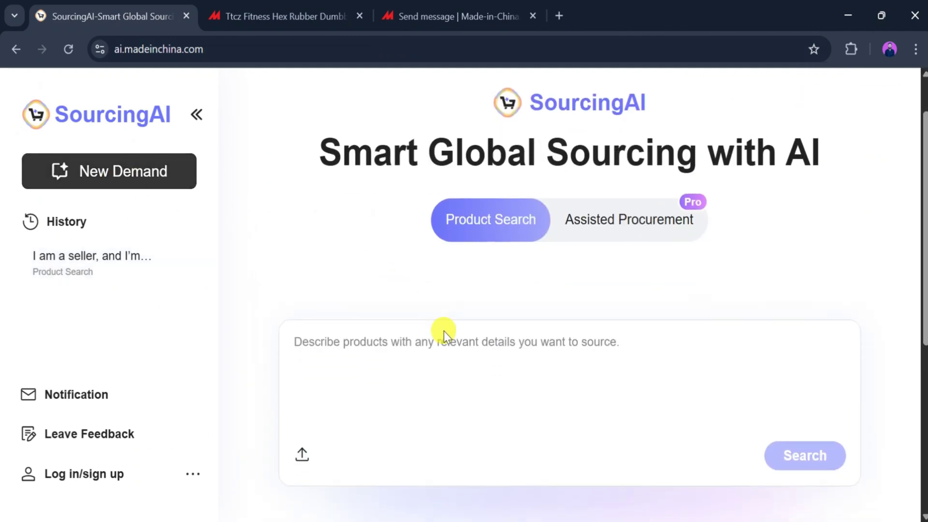
click(301, 449)
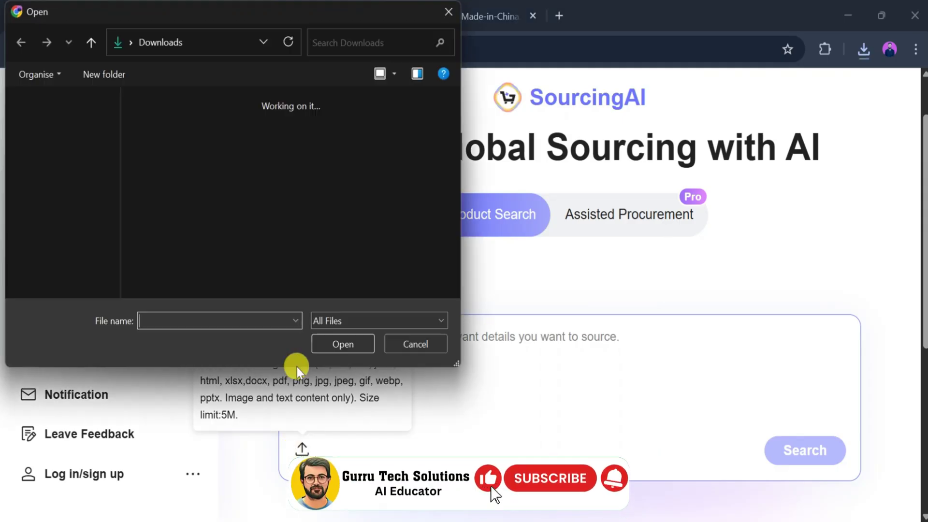
click(180, 169)
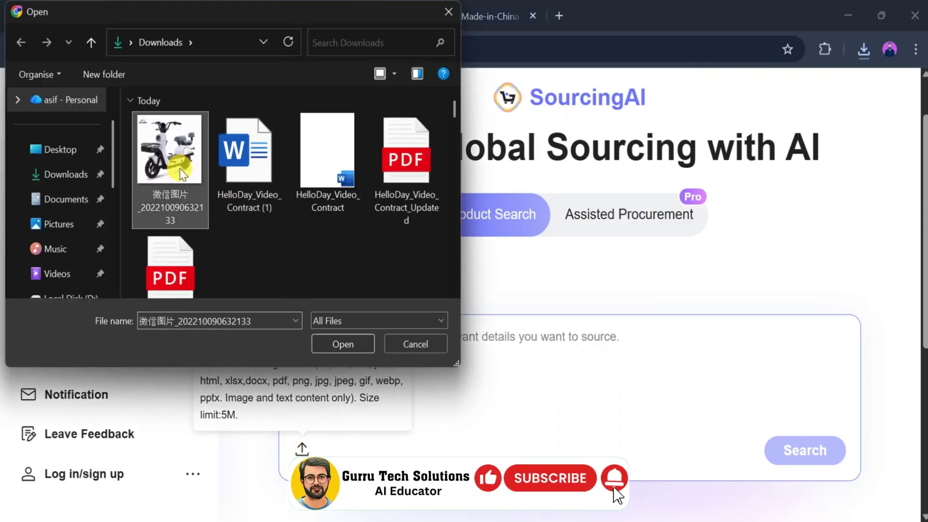
click(343, 344)
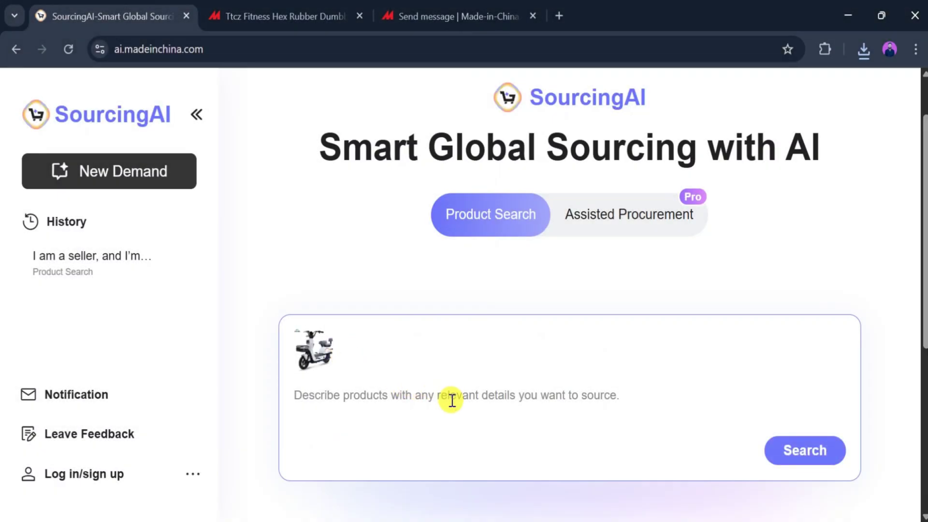
click(798, 454)
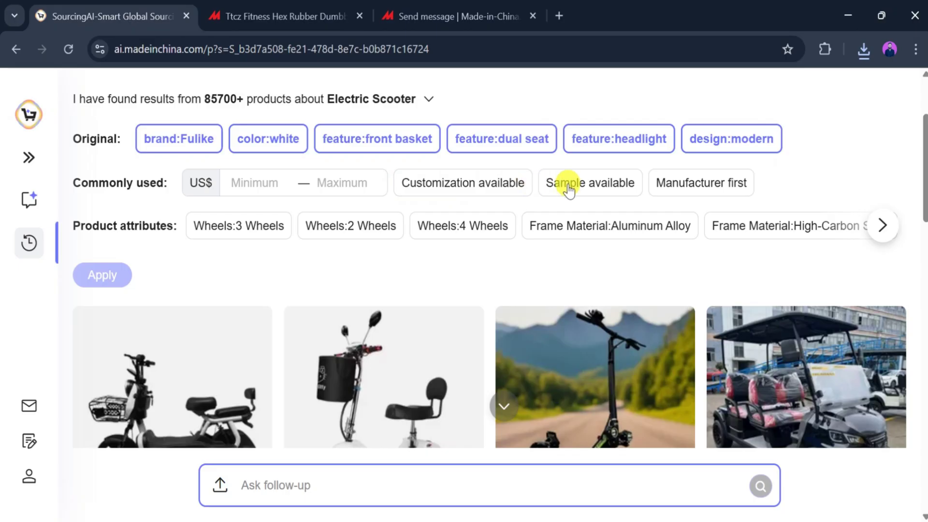
Step: Scroll through the Electric Scooter result cards to the seated scooter
scroll(514, 280, down, 3)
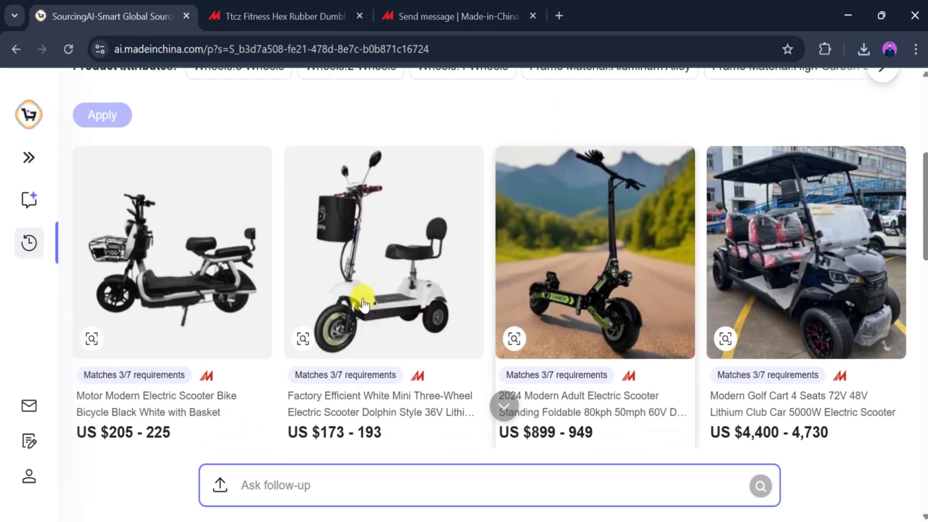
scroll(327, 300, down, 1)
scroll(328, 300, down, 3)
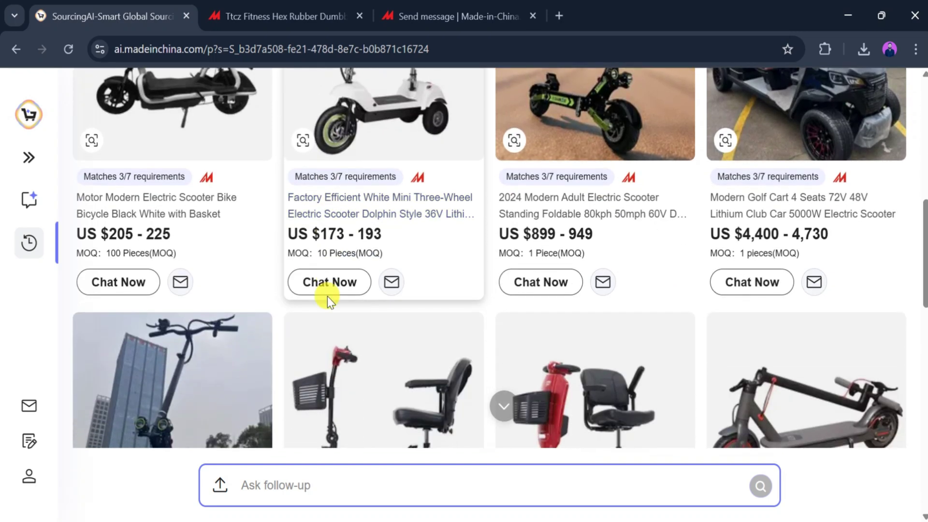
scroll(327, 297, down, 1)
scroll(327, 297, down, 1)
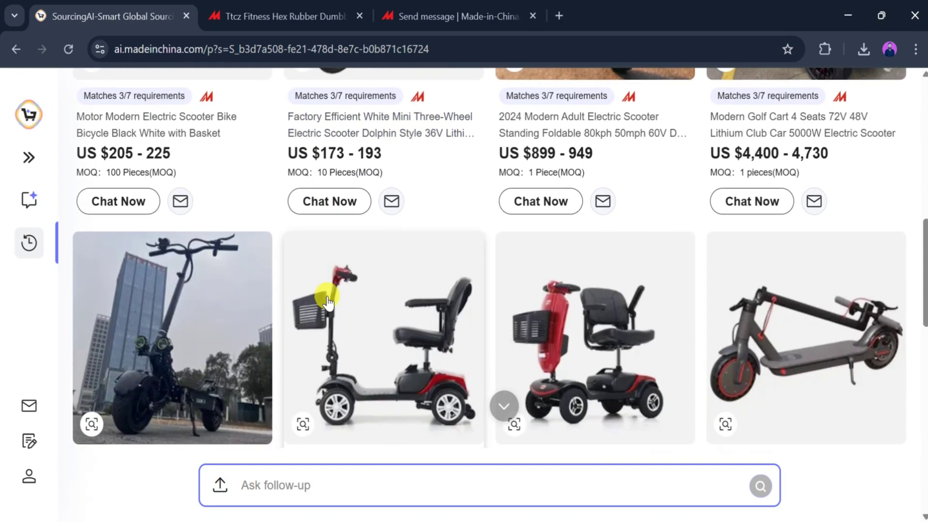
scroll(327, 299, down, 8)
Step: Open the 5600W dual-motor seated scooter's product page and scroll through it
click(809, 256)
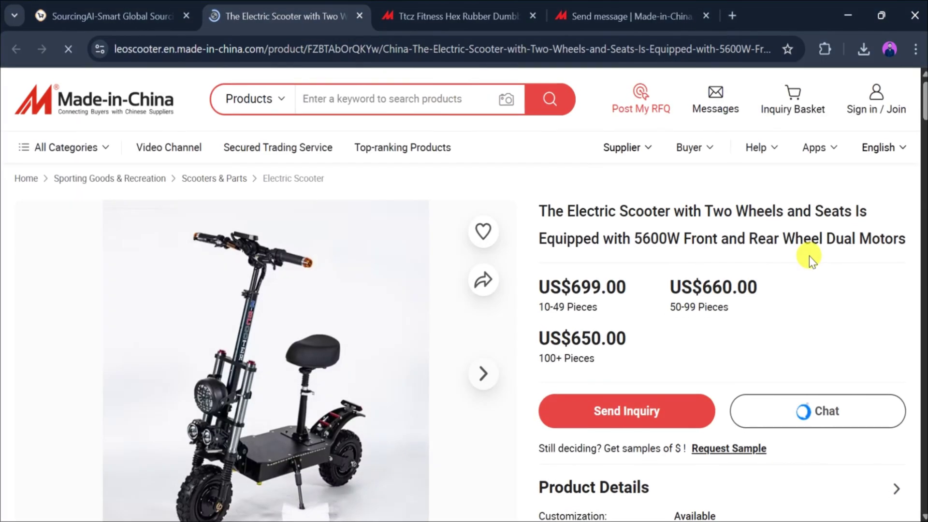
scroll(408, 388, down, 3)
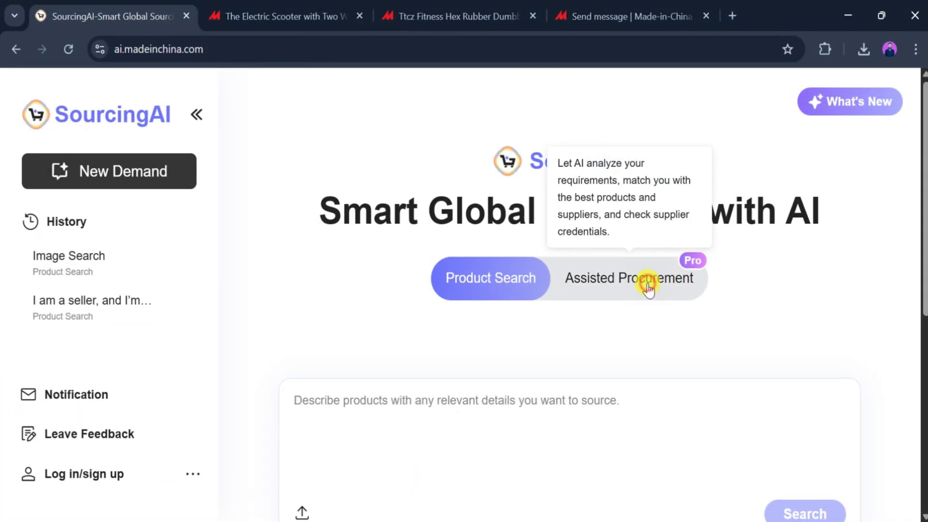
Step: Switch to Assisted Procurement mode and scroll the Ttcz dumbbell listing's supplier details
click(647, 286)
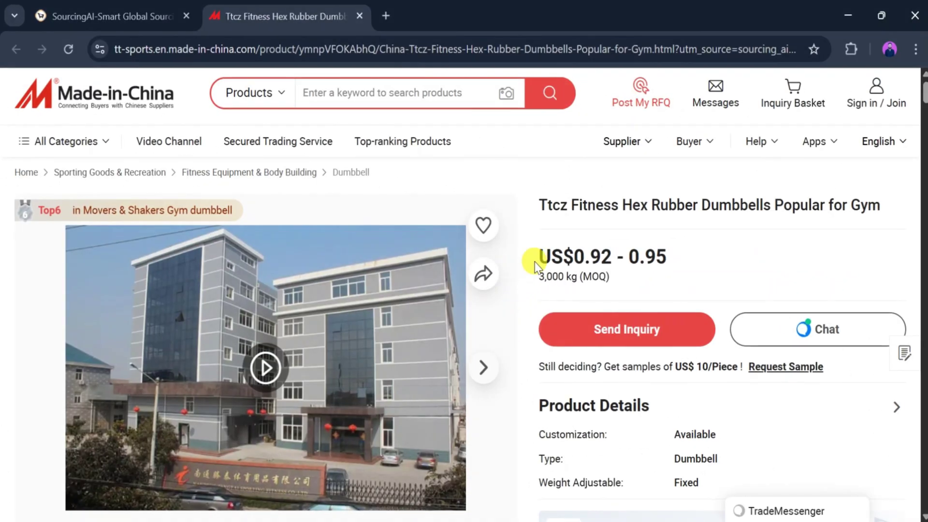
scroll(536, 266, down, 5)
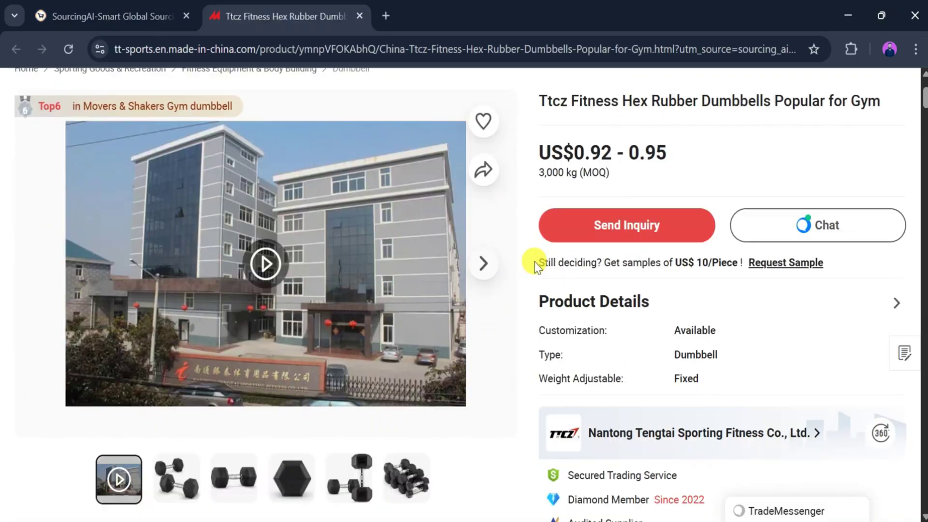
scroll(534, 262, down, 3)
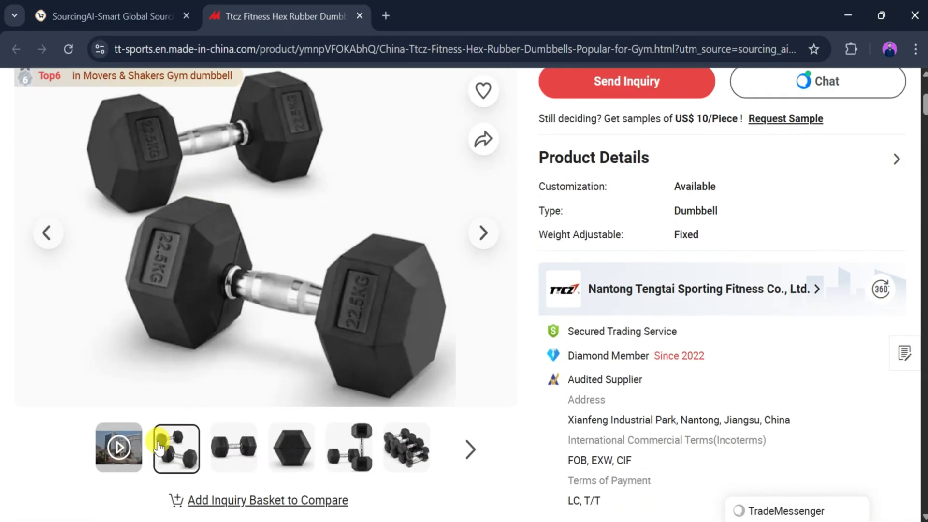